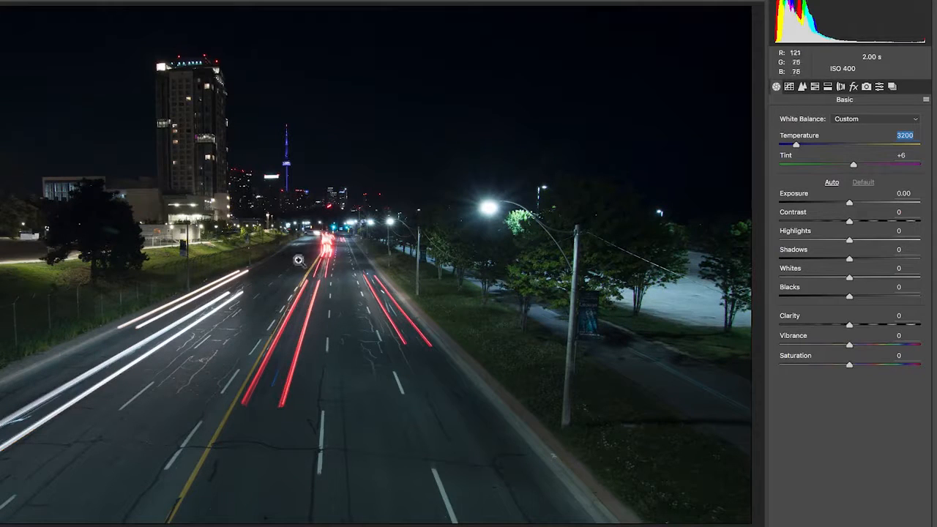
# - Set the photo's tint to +16 and raise the exposure to +0.70
pyautogui.moveTo(847, 166)
pyautogui.mouseDown()
pyautogui.moveTo(812, 167)
pyautogui.moveTo(885, 169)
pyautogui.moveTo(865, 168)
pyautogui.mouseUp()
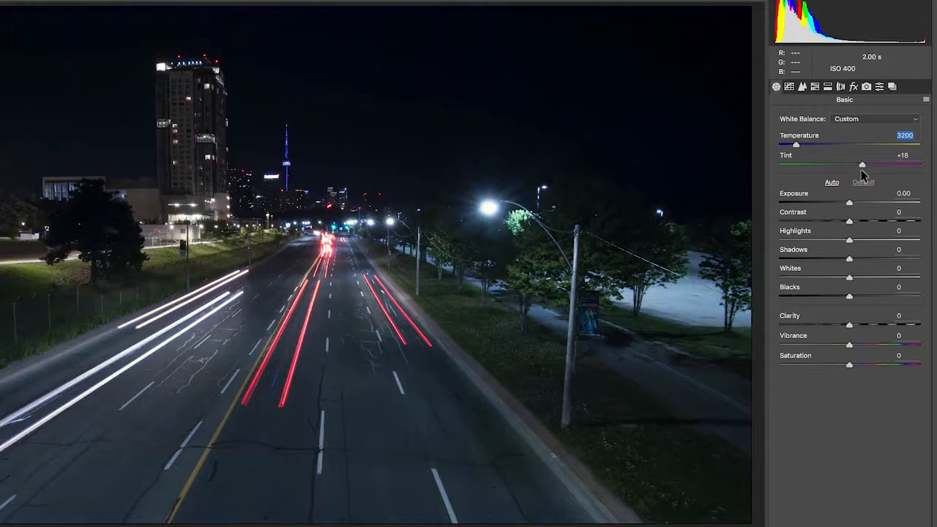
pyautogui.click(859, 169)
pyautogui.moveTo(849, 207); pyautogui.dragTo(859, 206)
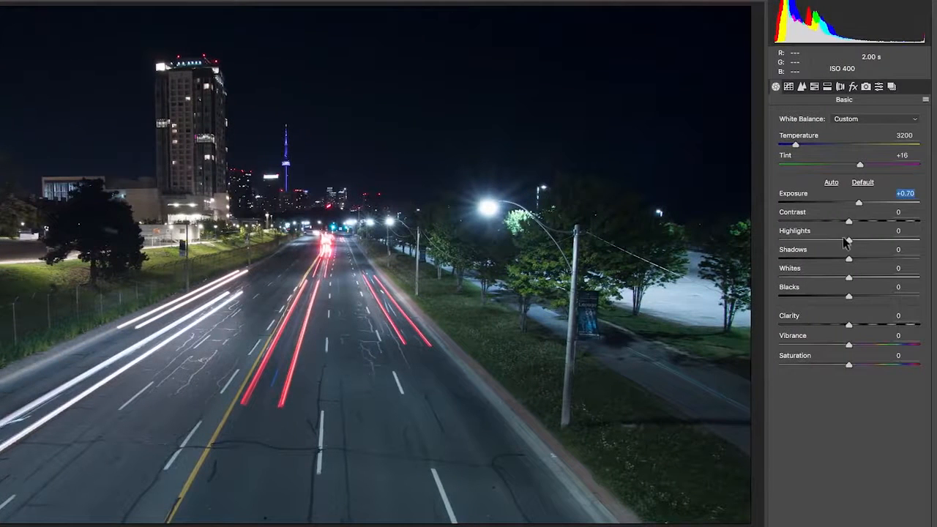
# - Balance the night scene's tones with highlights at -100, shadows at +100 and exposure at +1.30
pyautogui.moveTo(847, 240); pyautogui.dragTo(776, 241)
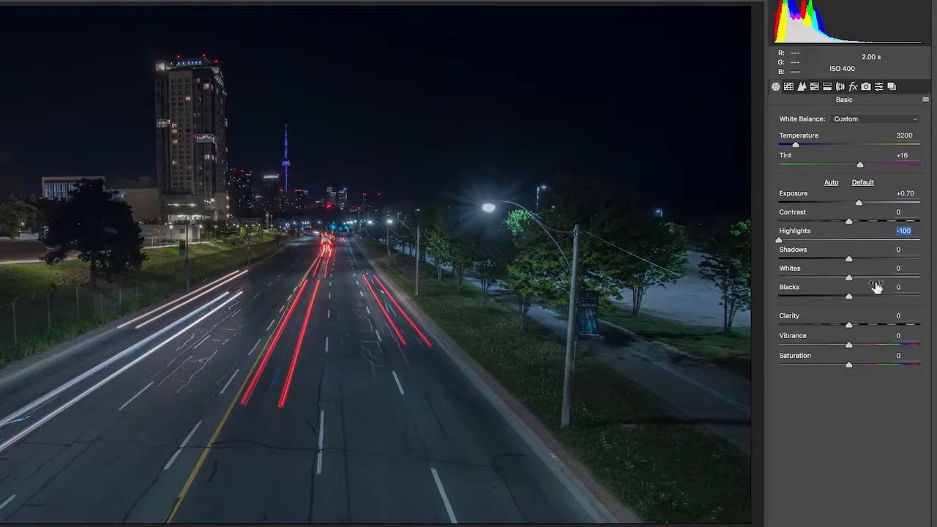
pyautogui.moveTo(849, 259); pyautogui.dragTo(918, 259)
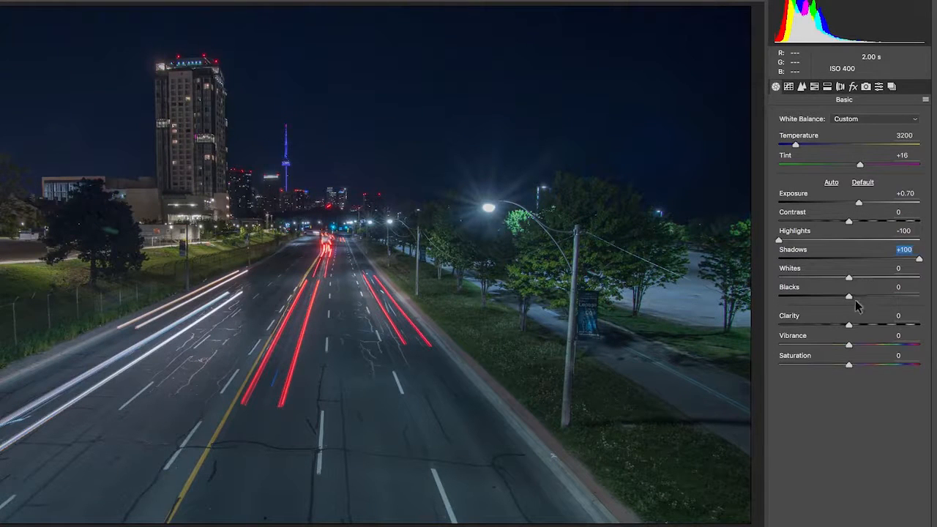
pyautogui.moveTo(860, 204); pyautogui.dragTo(865, 205)
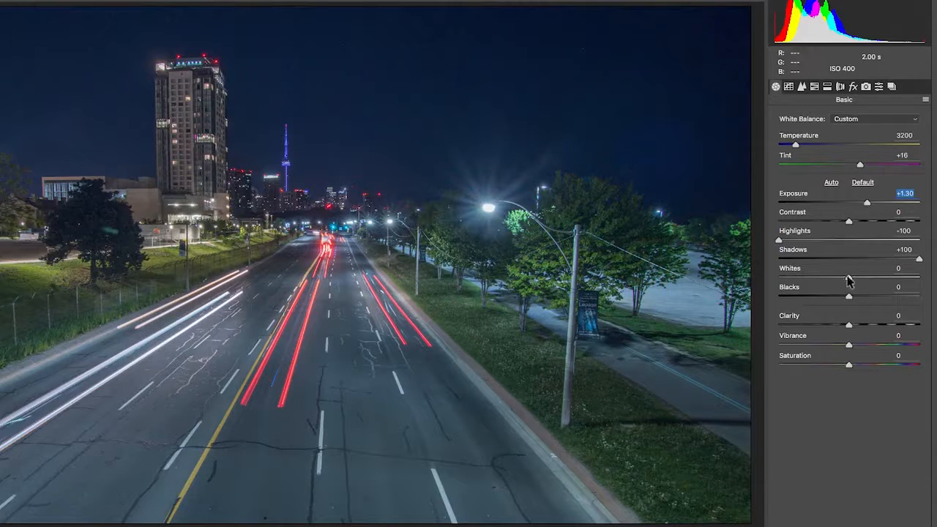
# - Set the whites to +11 and the blacks to -9
pyautogui.moveTo(849, 283)
pyautogui.mouseDown()
pyautogui.moveTo(878, 284)
pyautogui.moveTo(832, 284)
pyautogui.moveTo(878, 284)
pyautogui.moveTo(856, 286)
pyautogui.mouseUp()
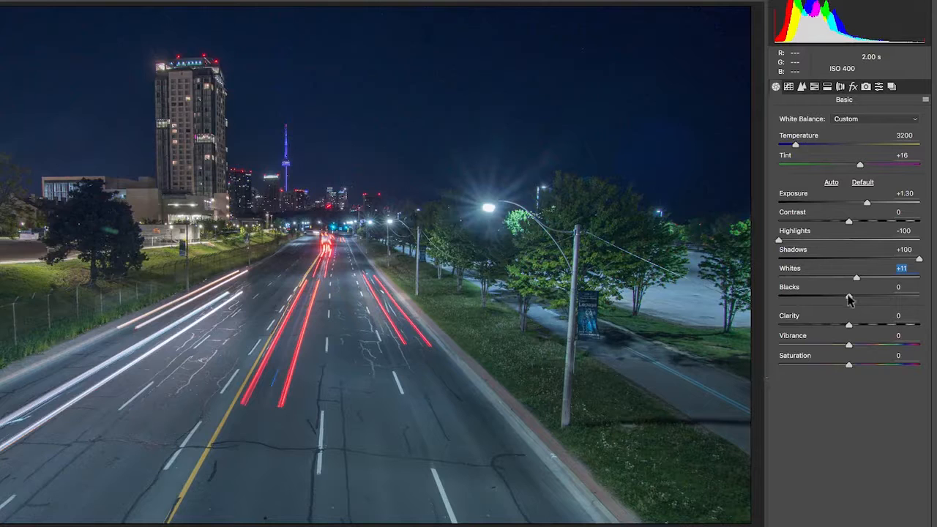
pyautogui.moveTo(848, 295)
pyautogui.mouseDown()
pyautogui.moveTo(820, 296)
pyautogui.moveTo(842, 298)
pyautogui.mouseUp()
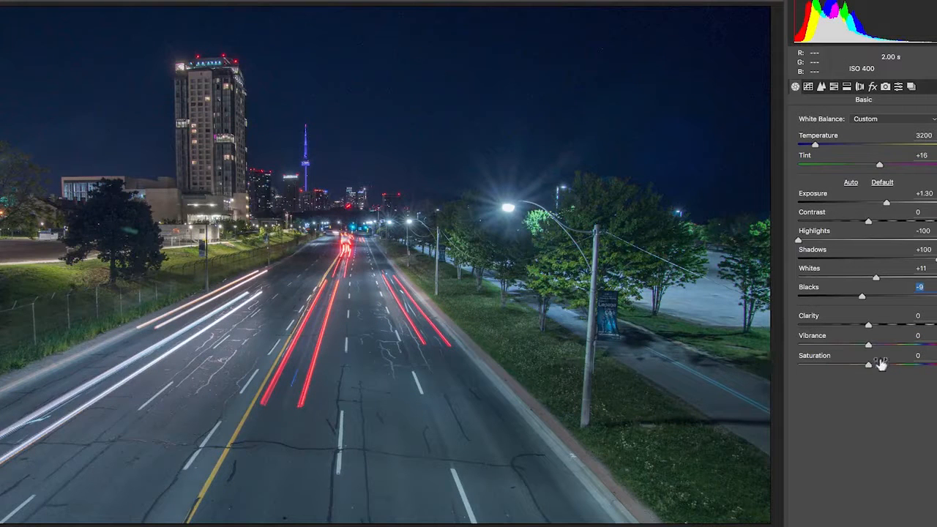
# - Try clarity at +100 on the photo and settle on a clarity of +53
pyautogui.moveTo(871, 328)
pyautogui.mouseDown()
pyautogui.moveTo(928, 333)
pyautogui.moveTo(869, 337)
pyautogui.mouseUp()
pyautogui.moveTo(870, 331); pyautogui.dragTo(933, 334)
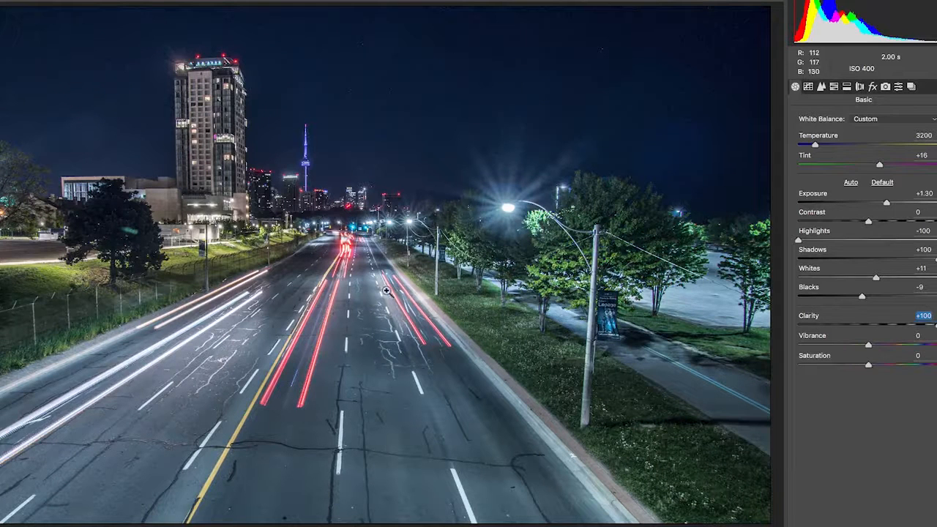
pyautogui.moveTo(932, 329); pyautogui.dragTo(906, 334)
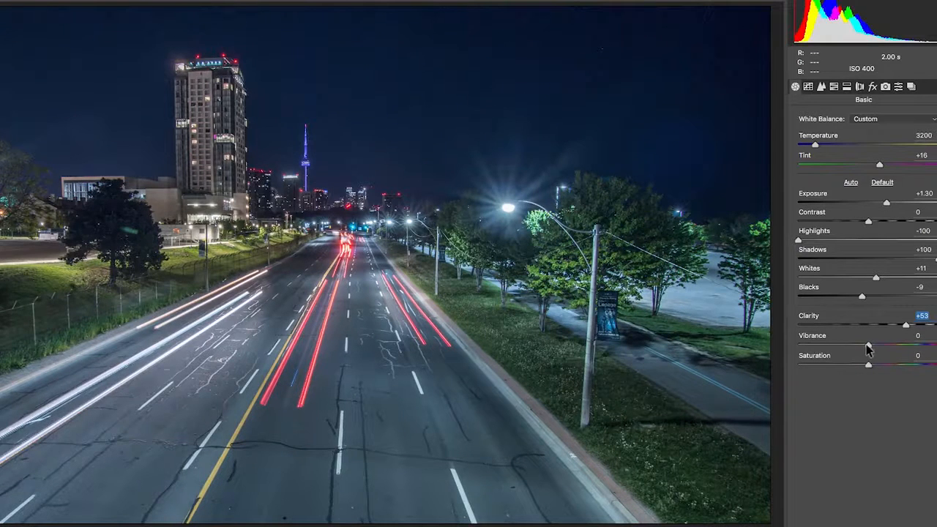
# - Set vibrance to +23, saturation to +9 and contrast to +4
pyautogui.moveTo(872, 346)
pyautogui.mouseDown()
pyautogui.moveTo(912, 348)
pyautogui.moveTo(882, 348)
pyautogui.mouseUp()
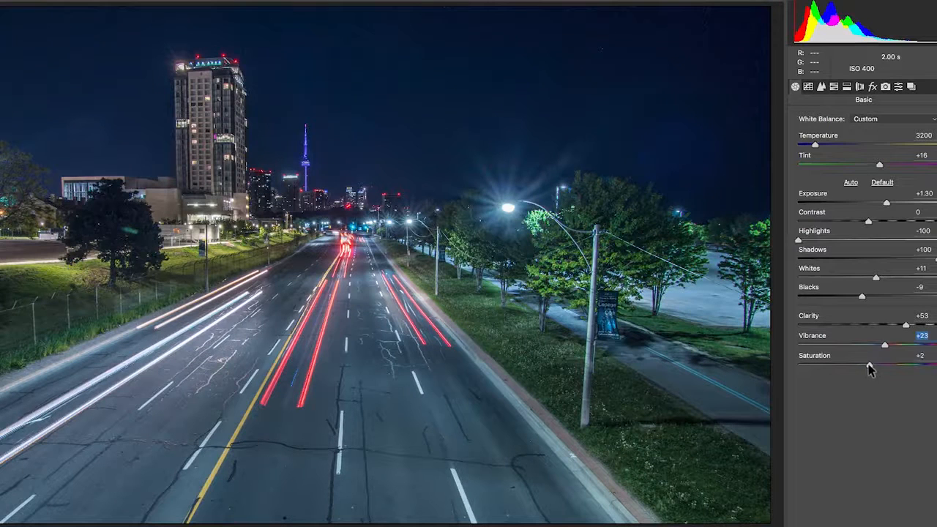
pyautogui.moveTo(875, 368)
pyautogui.mouseDown()
pyautogui.moveTo(897, 368)
pyautogui.moveTo(875, 370)
pyautogui.mouseUp()
pyautogui.moveTo(876, 372); pyautogui.dragTo(874, 385)
pyautogui.moveTo(869, 226)
pyautogui.mouseDown()
pyautogui.moveTo(848, 226)
pyautogui.moveTo(895, 227)
pyautogui.moveTo(870, 228)
pyautogui.mouseUp()
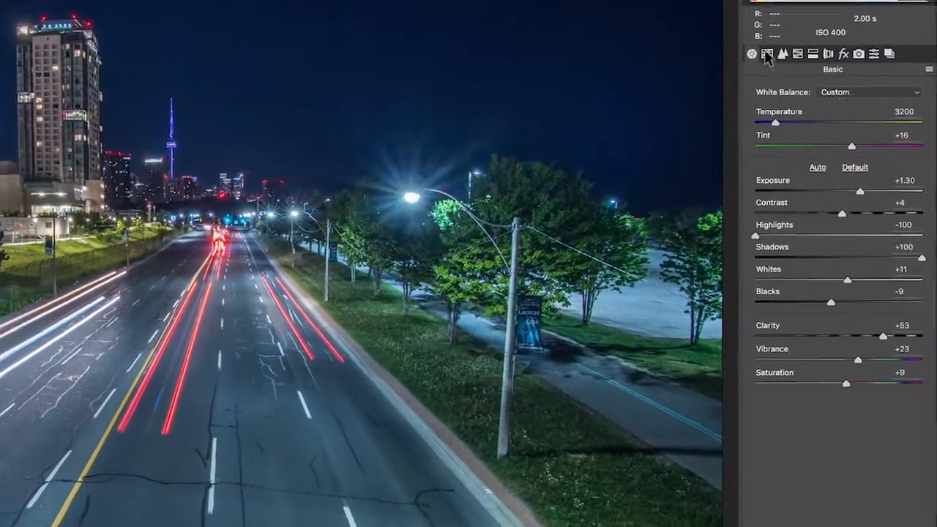
# - Add three control points to the RGB point curve at its quarter, middle and three-quarter tones, keeping them close to the diagonal
pyautogui.click(808, 87)
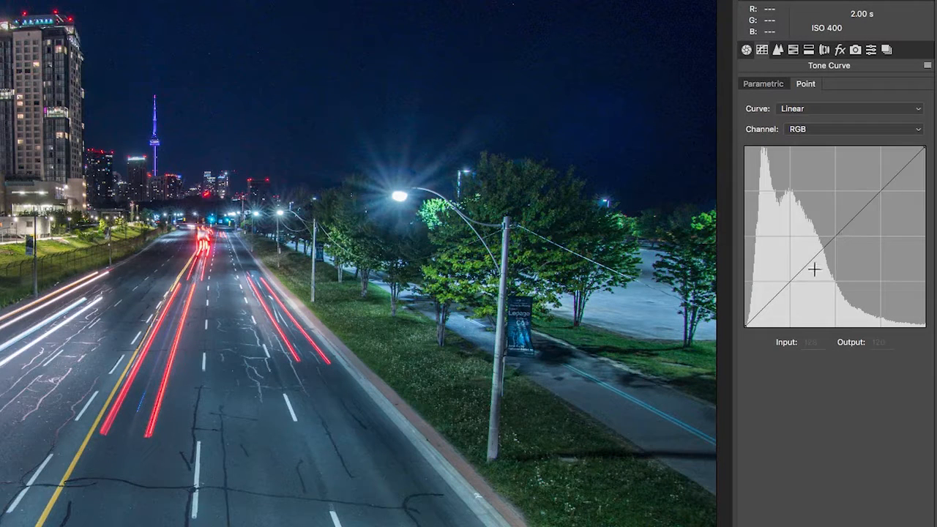
pyautogui.moveTo(834, 235); pyautogui.dragTo(836, 236)
pyautogui.click(789, 282)
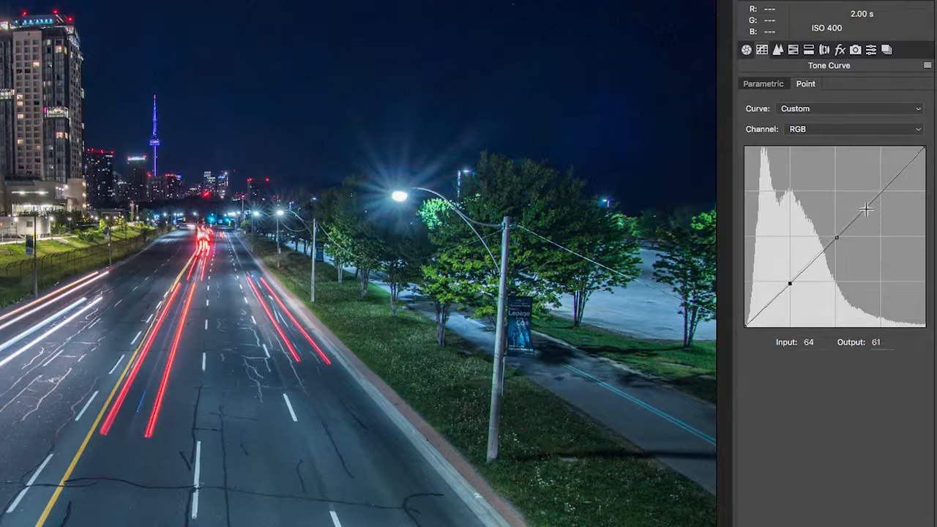
pyautogui.click(884, 192)
pyautogui.moveTo(789, 284); pyautogui.dragTo(788, 282)
pyautogui.moveTo(837, 238); pyautogui.dragTo(835, 237)
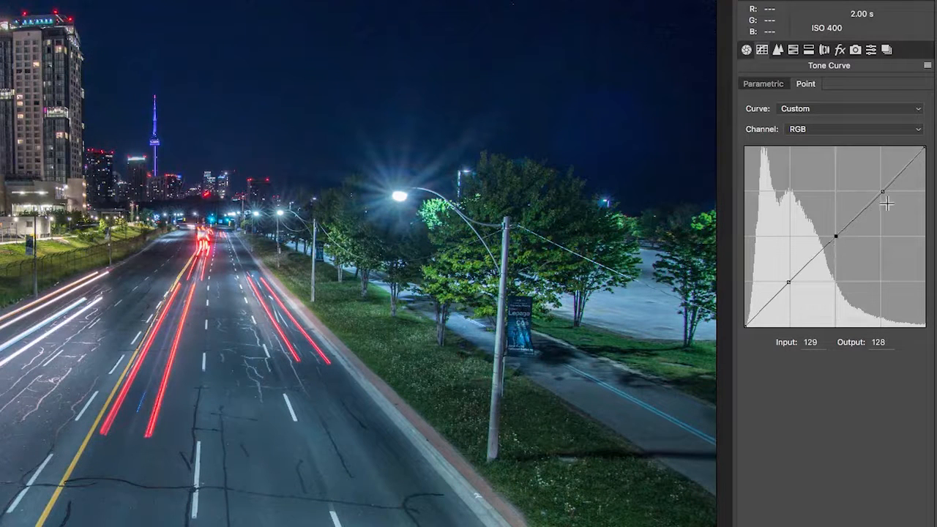
pyautogui.moveTo(876, 184)
pyautogui.mouseDown()
pyautogui.moveTo(863, 180)
pyautogui.moveTo(879, 196)
pyautogui.mouseUp()
# - Smooth the grain in the night sky by setting the luminance noise reduction to 80
pyautogui.click(777, 50)
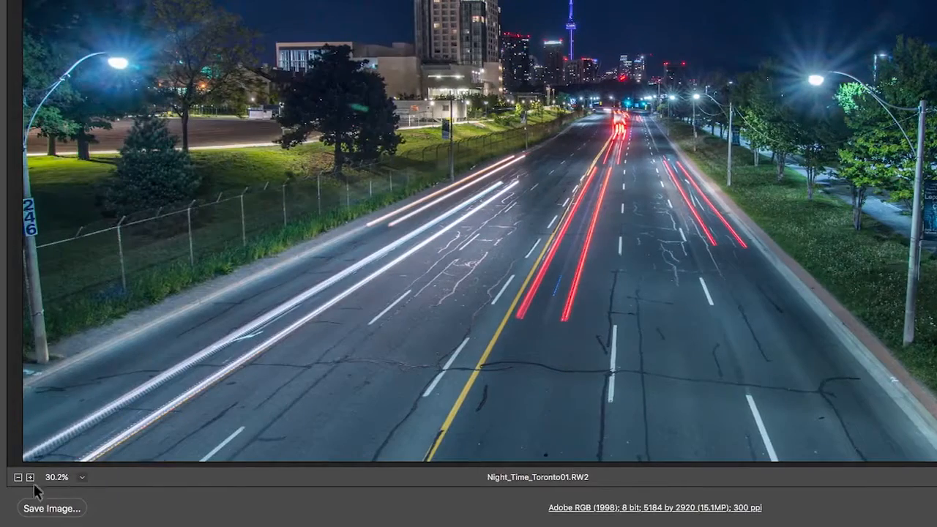
pyautogui.click(30, 477)
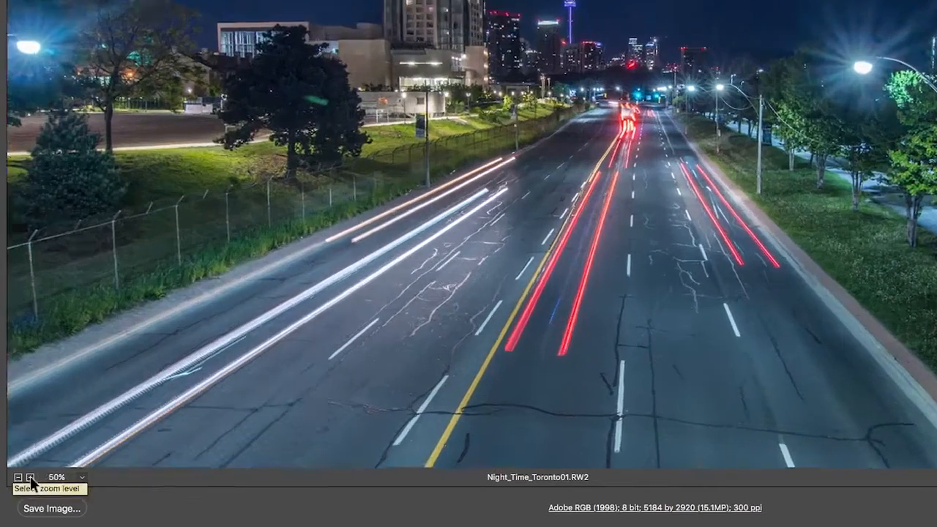
pyautogui.click(30, 477)
pyautogui.click(30, 477)
pyautogui.click(30, 478)
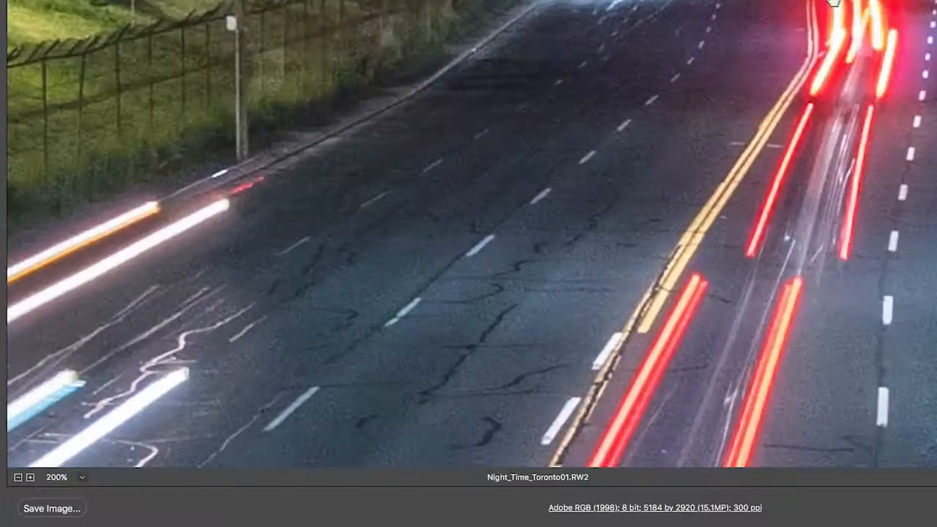
pyautogui.scroll(8, 822, 7)
pyautogui.scroll(10, 839, 8)
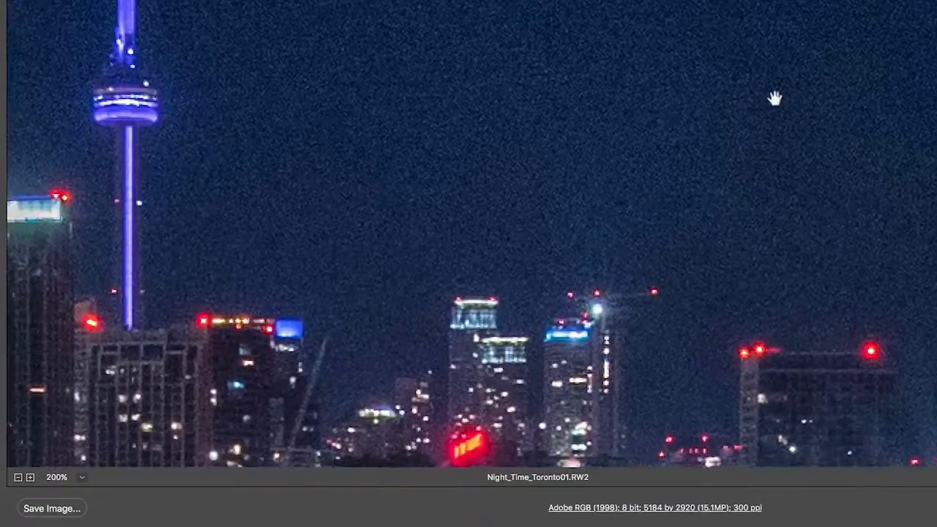
pyautogui.click(696, 150)
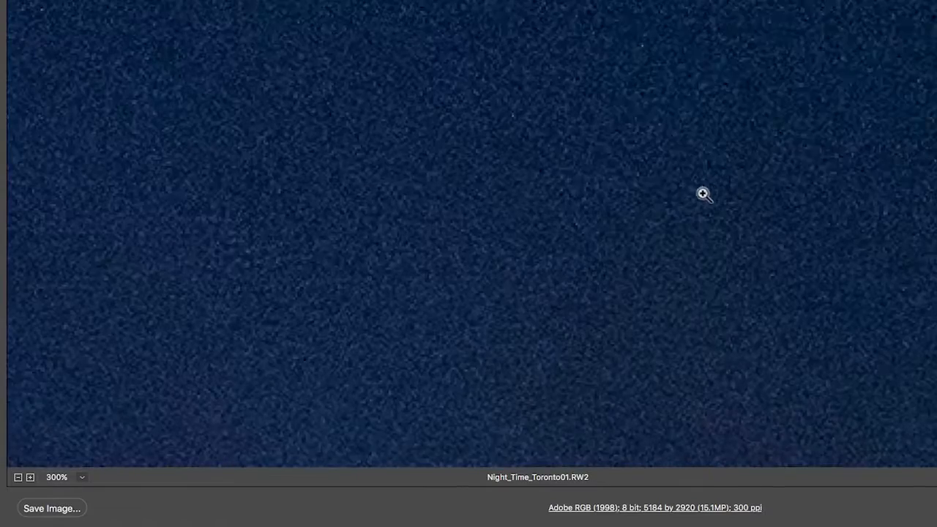
pyautogui.click(17, 477)
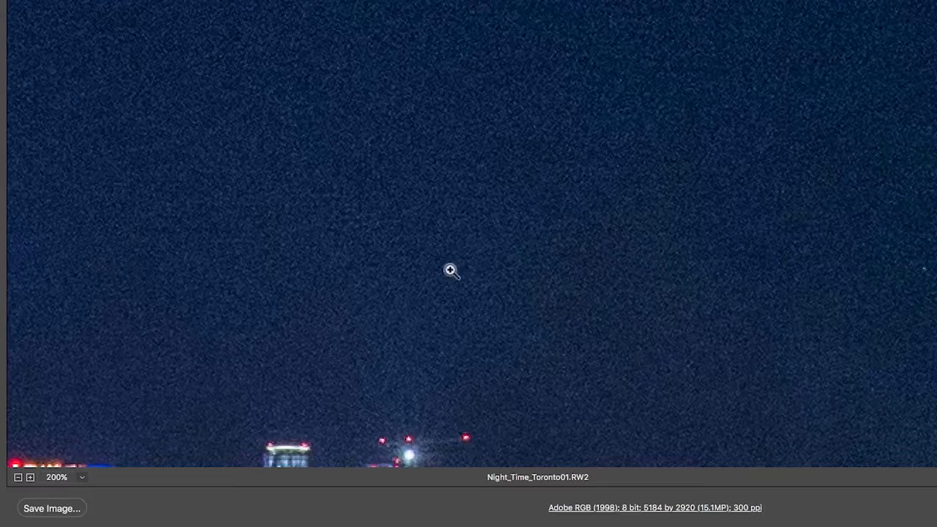
pyautogui.moveTo(548, 246); pyautogui.dragTo(707, 159)
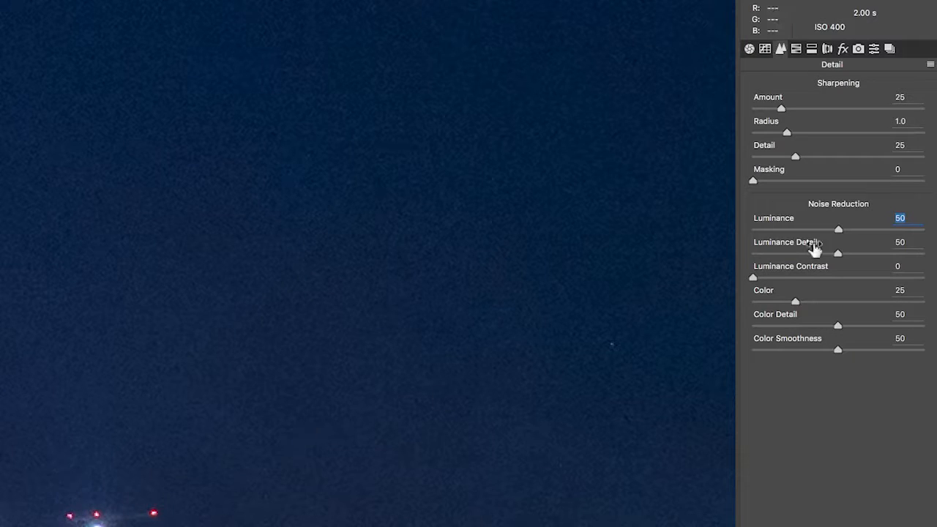
pyautogui.click(869, 229)
pyautogui.hotkey('shift', 'Up')
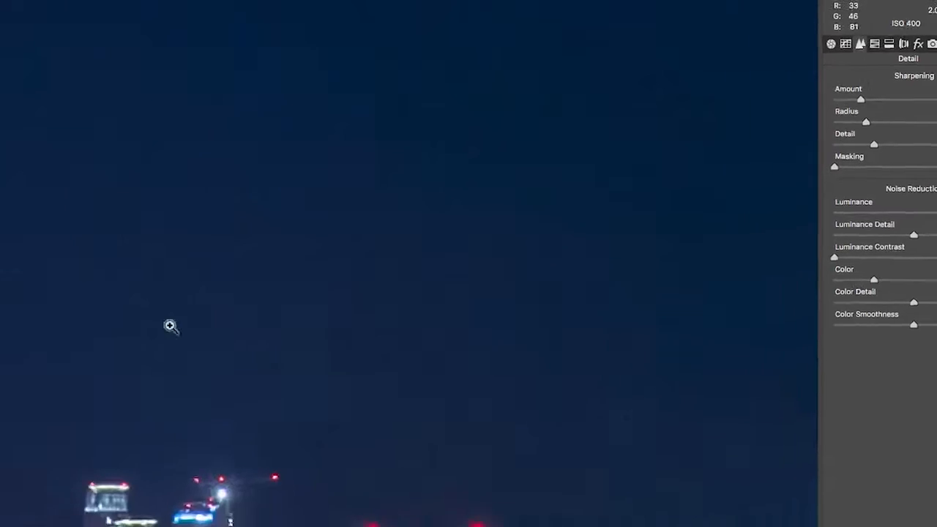
# - Examine the effect of the noise reduction on the skyline and sky at several magnifications, ending with the whole photo fitted in view
pyautogui.click(14, 485)
pyautogui.click(14, 485)
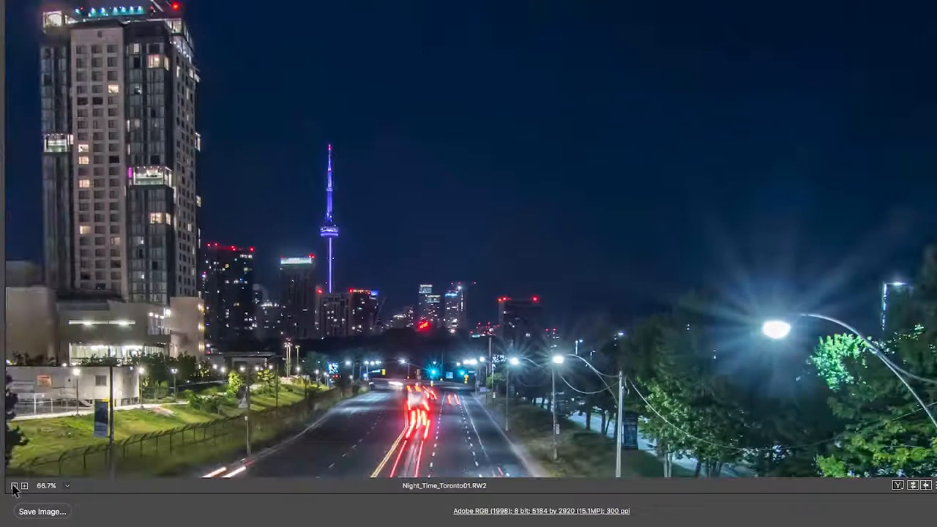
pyautogui.click(14, 485)
pyautogui.click(14, 485)
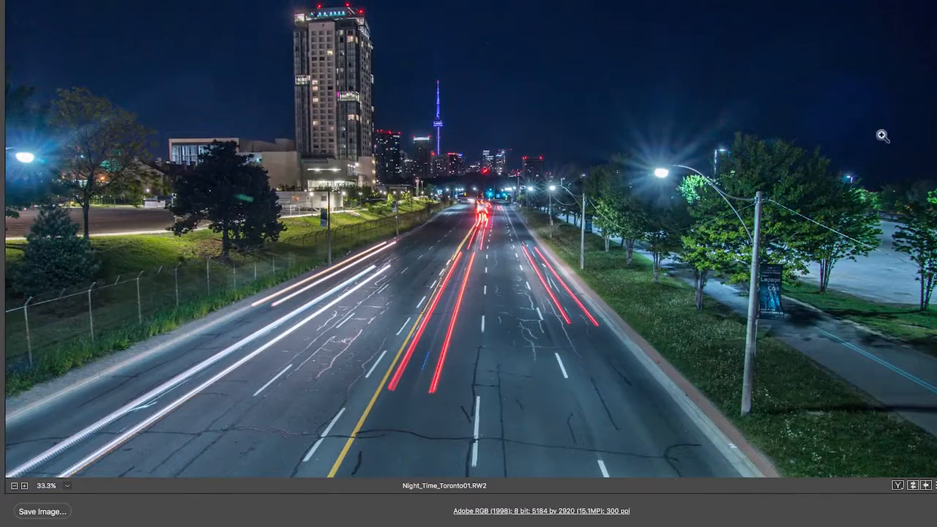
pyautogui.click(851, 119)
pyautogui.moveTo(742, 258); pyautogui.dragTo(734, 267)
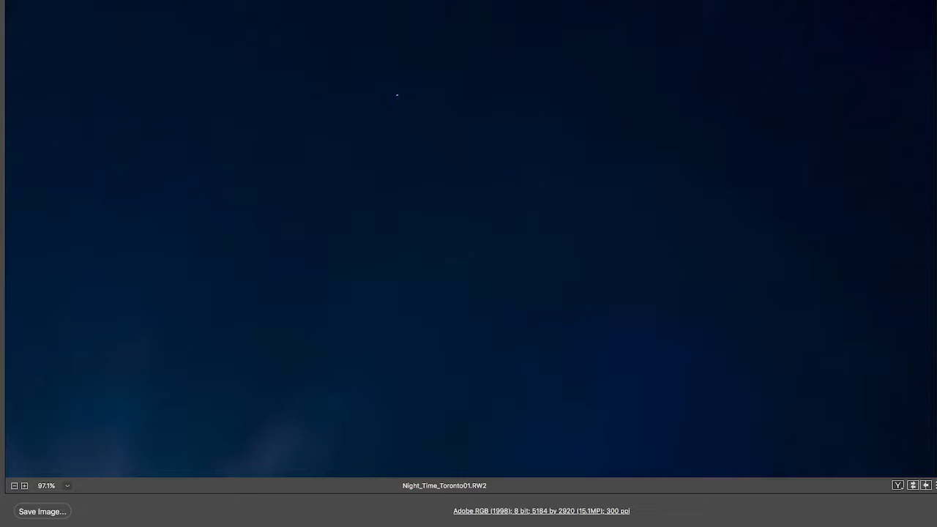
pyautogui.click(14, 485)
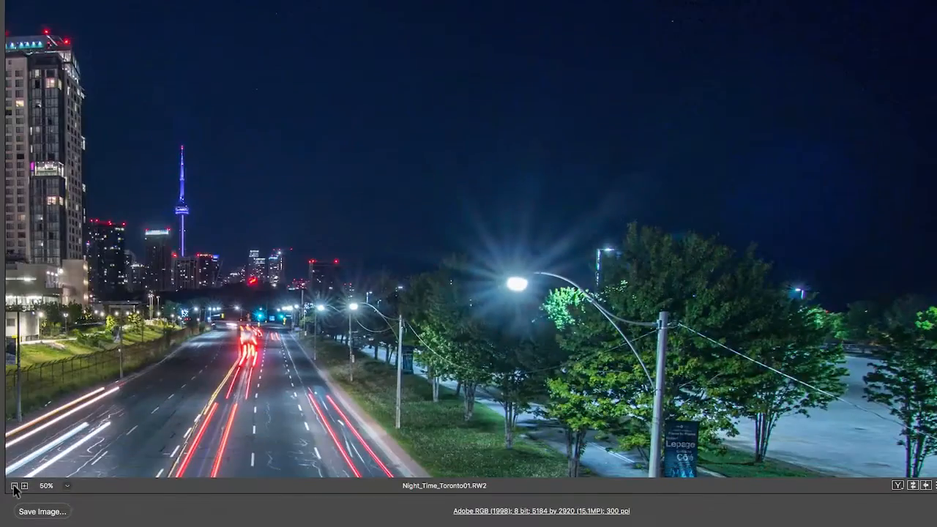
pyautogui.click(13, 486)
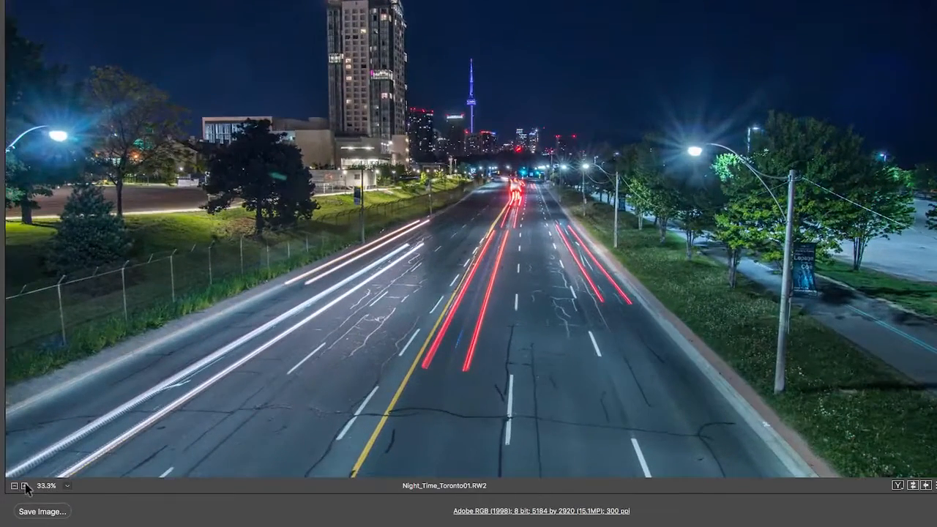
pyautogui.click(69, 485)
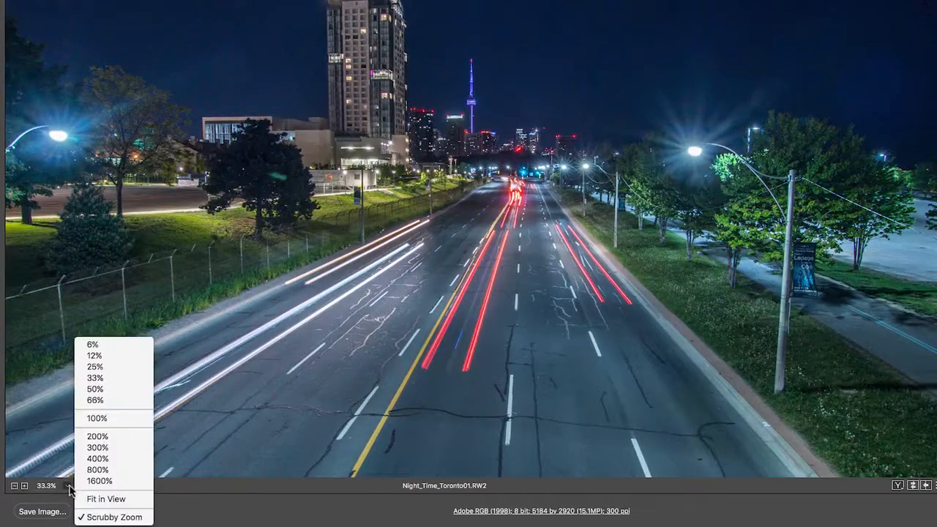
pyautogui.click(103, 501)
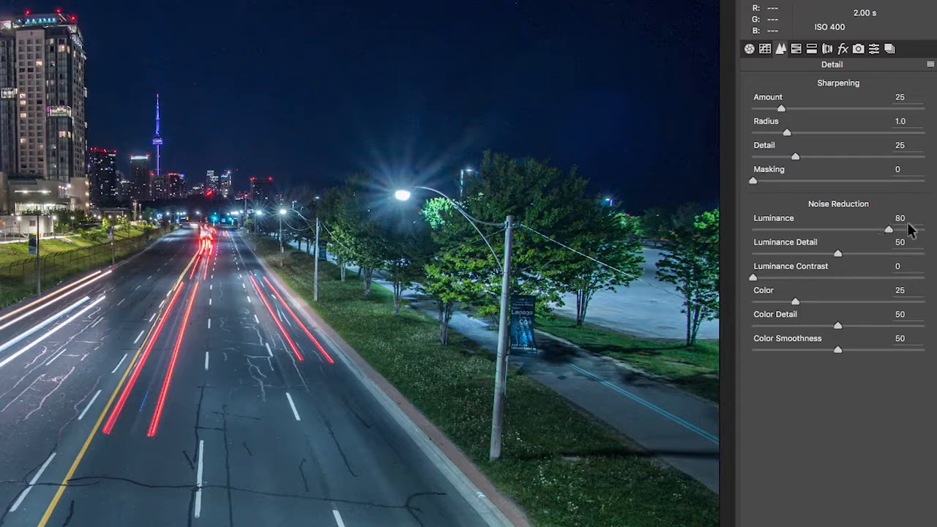
# - Tone down the blues in the HSL adjustments with a saturation of -4 and a luminance of -10
pyautogui.click(797, 49)
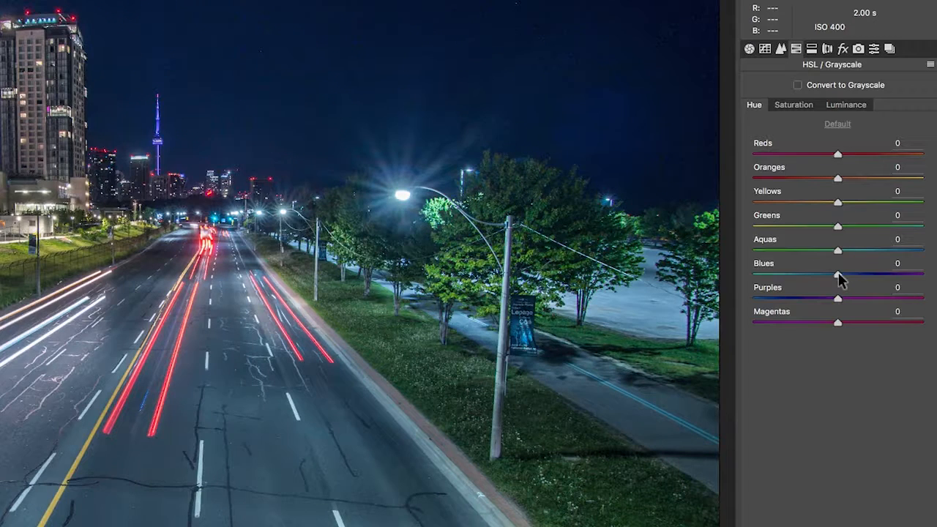
pyautogui.click(803, 105)
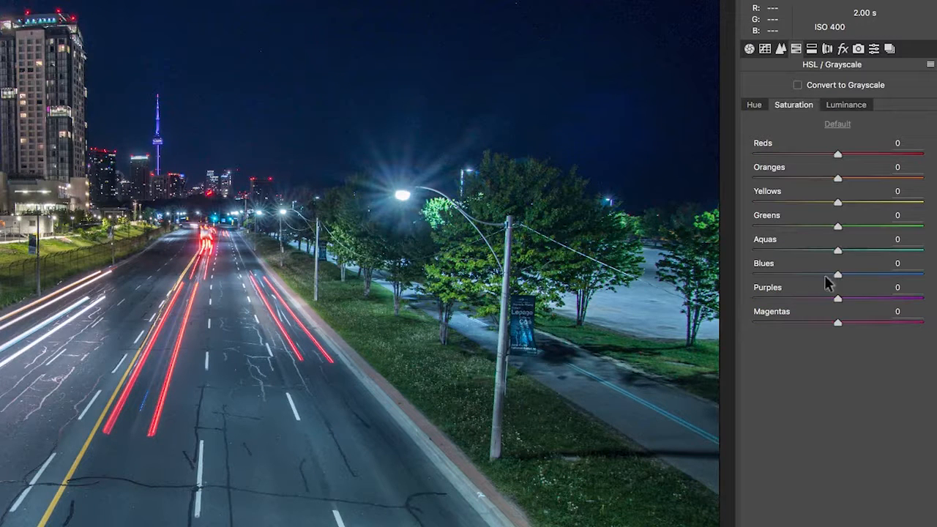
pyautogui.moveTo(835, 273)
pyautogui.mouseDown()
pyautogui.moveTo(815, 273)
pyautogui.moveTo(828, 274)
pyautogui.mouseUp()
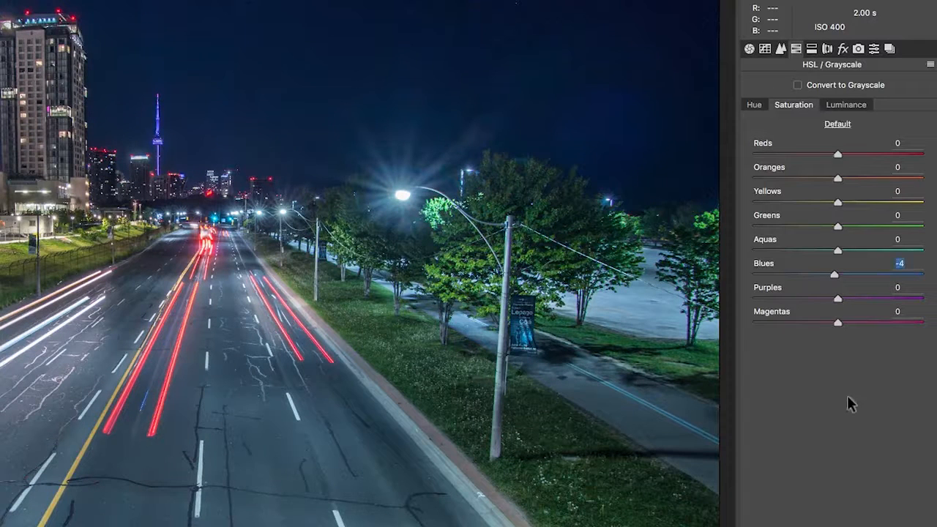
pyautogui.click(847, 104)
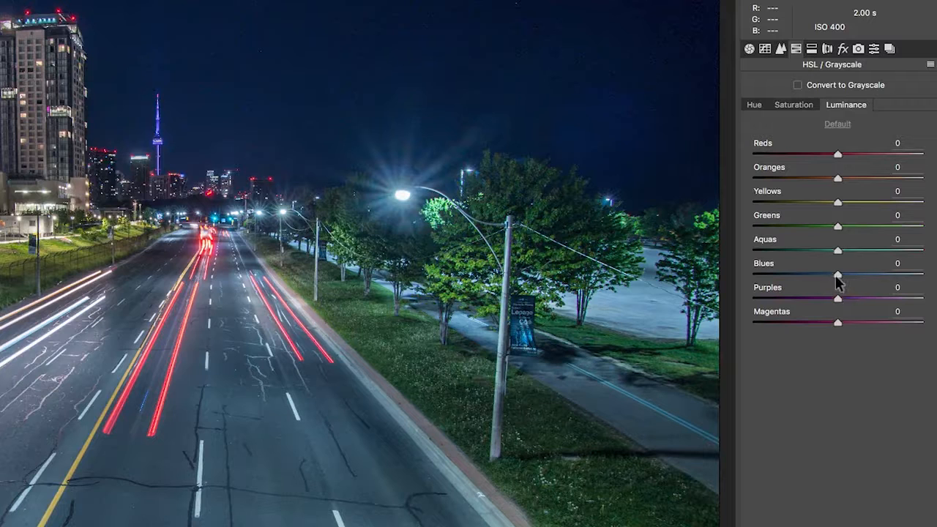
pyautogui.moveTo(837, 274)
pyautogui.mouseDown()
pyautogui.moveTo(816, 275)
pyautogui.moveTo(828, 275)
pyautogui.mouseUp()
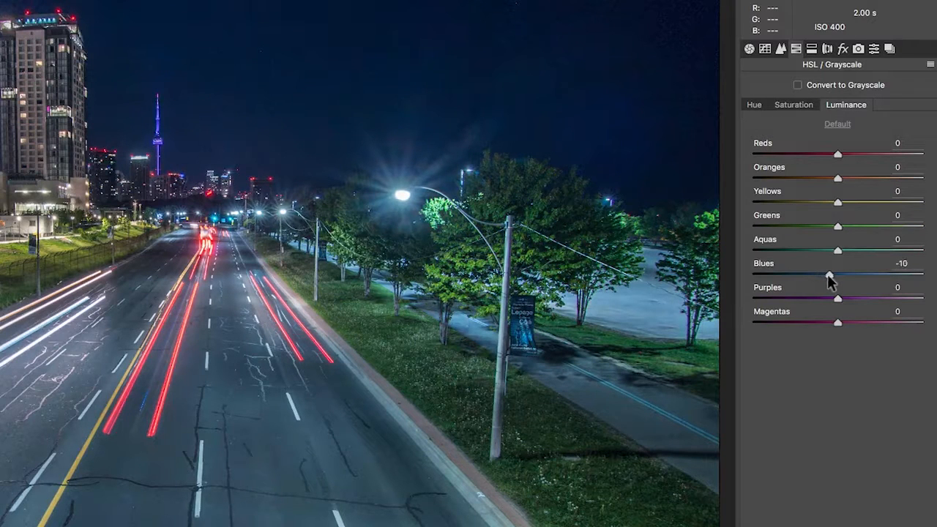
# - Try shifting the hue of the blues towards teal and purple in the HSL adjustments, and reset it to 0
pyautogui.click(754, 105)
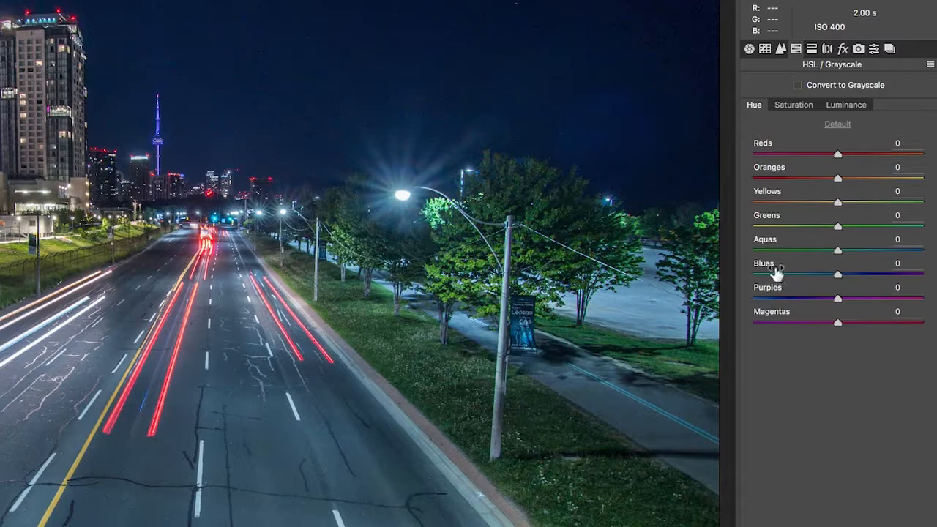
pyautogui.moveTo(837, 275); pyautogui.dragTo(799, 274)
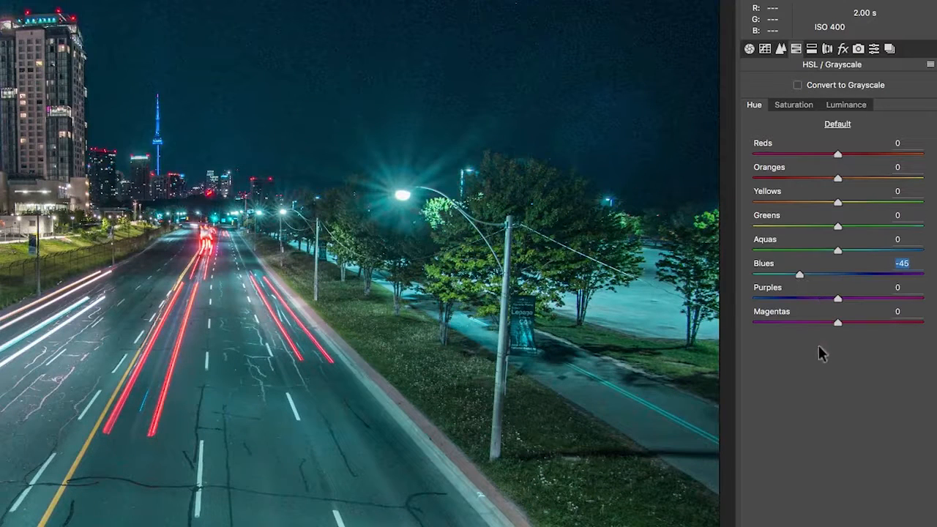
pyautogui.moveTo(799, 274); pyautogui.dragTo(877, 276)
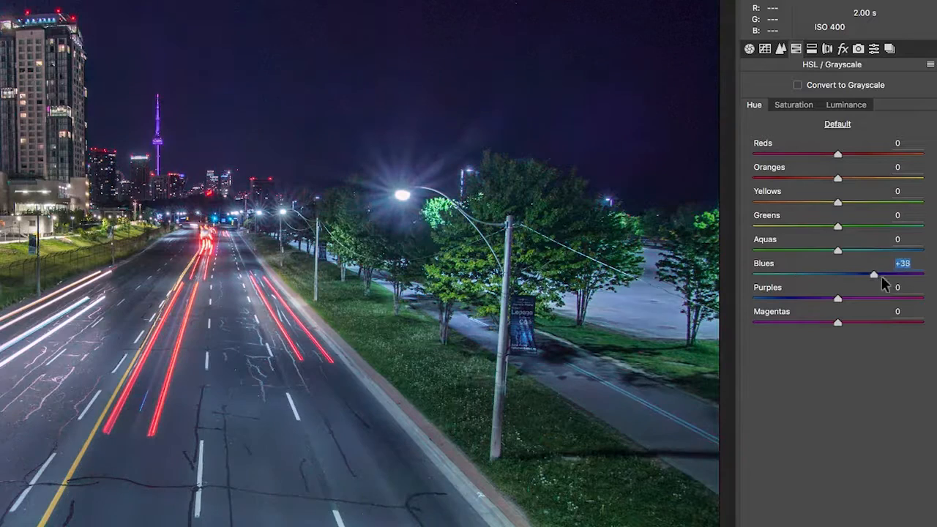
pyautogui.moveTo(891, 276); pyautogui.dragTo(839, 276)
pyautogui.doubleClick(838, 276)
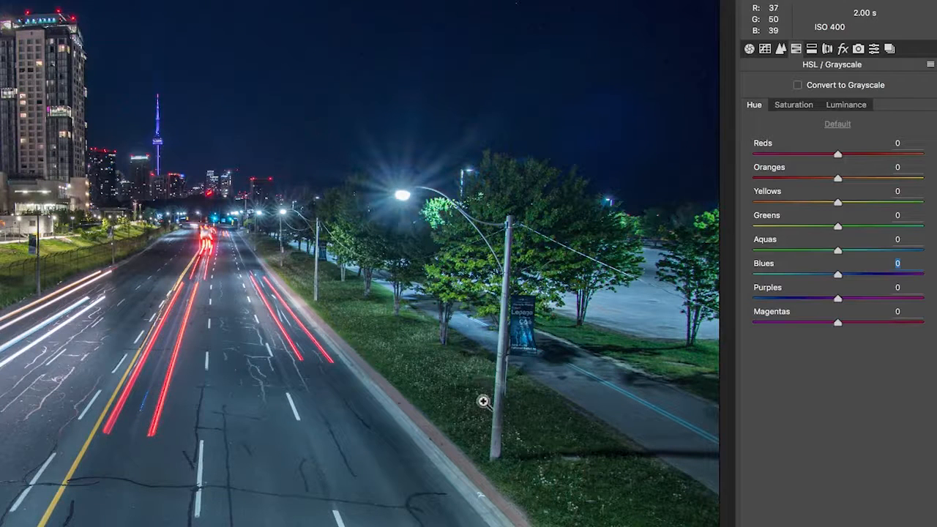
# - Enrich the greens in the HSL adjustments with a saturation of +28 and a luminance of +7
pyautogui.click(790, 104)
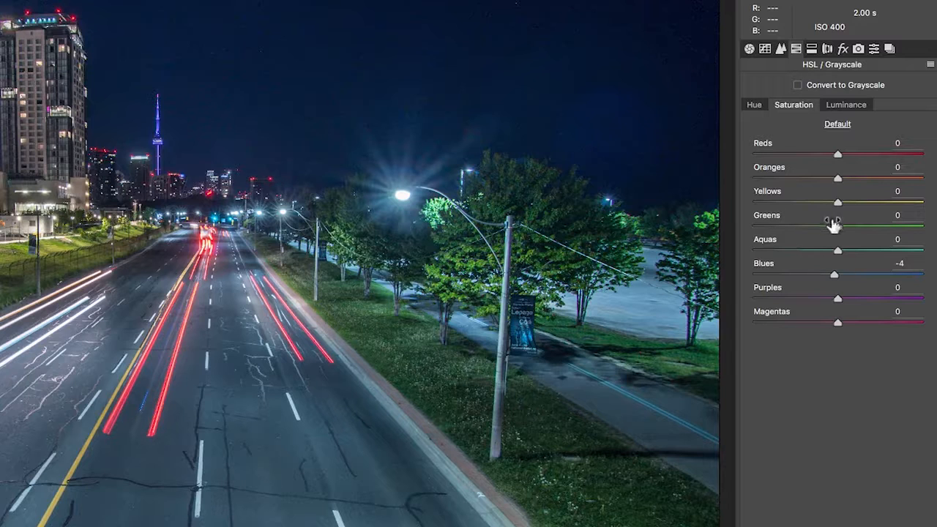
pyautogui.moveTo(838, 226); pyautogui.dragTo(793, 225)
pyautogui.moveTo(734, 225); pyautogui.dragTo(865, 233)
pyautogui.click(846, 105)
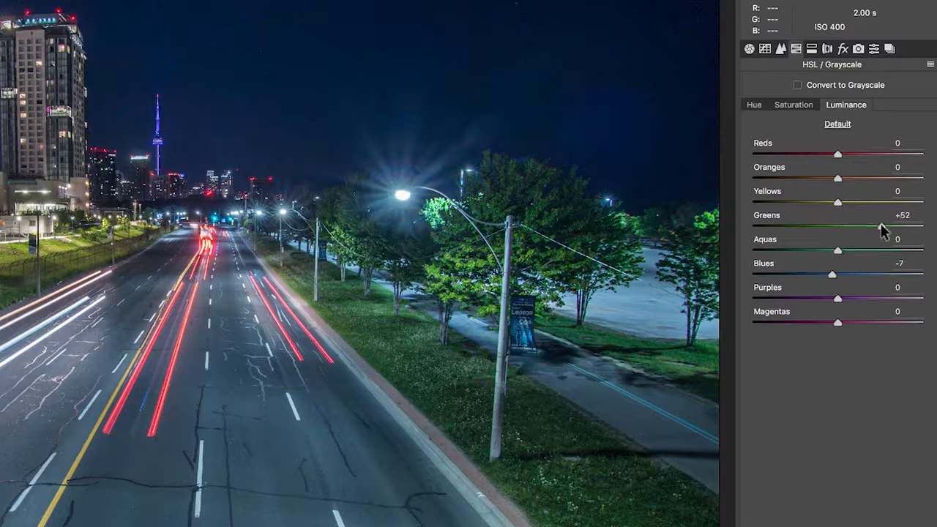
pyautogui.moveTo(882, 232); pyautogui.dragTo(842, 233)
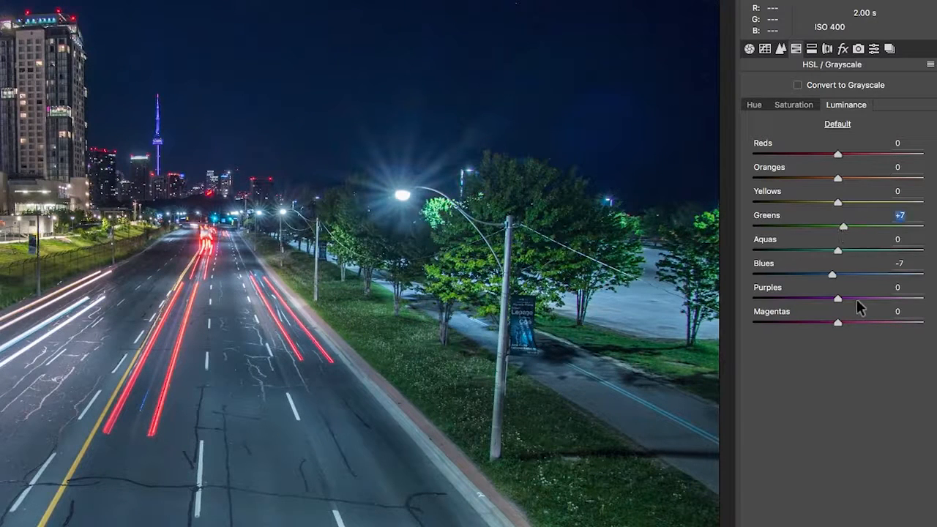
pyautogui.click(794, 102)
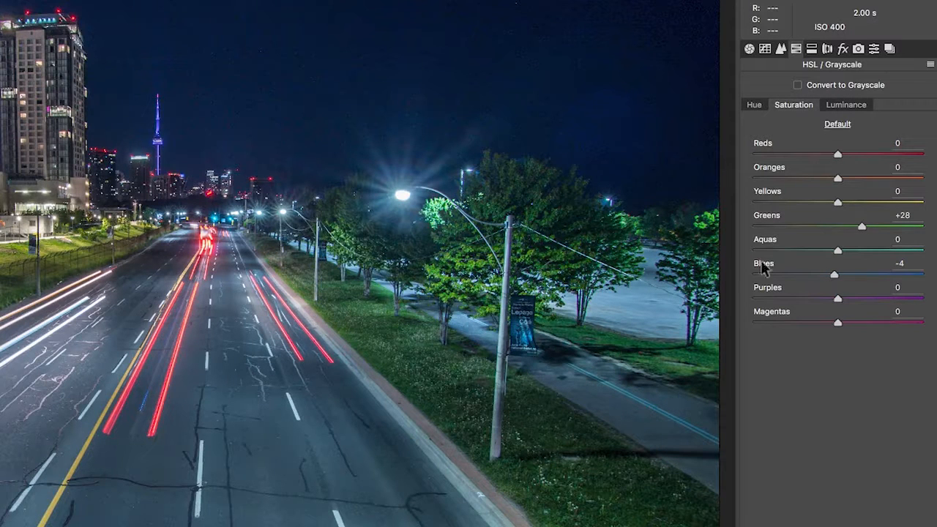
# - Try split toning on the highlights and shadows by varying their saturation, and reset it
pyautogui.click(811, 49)
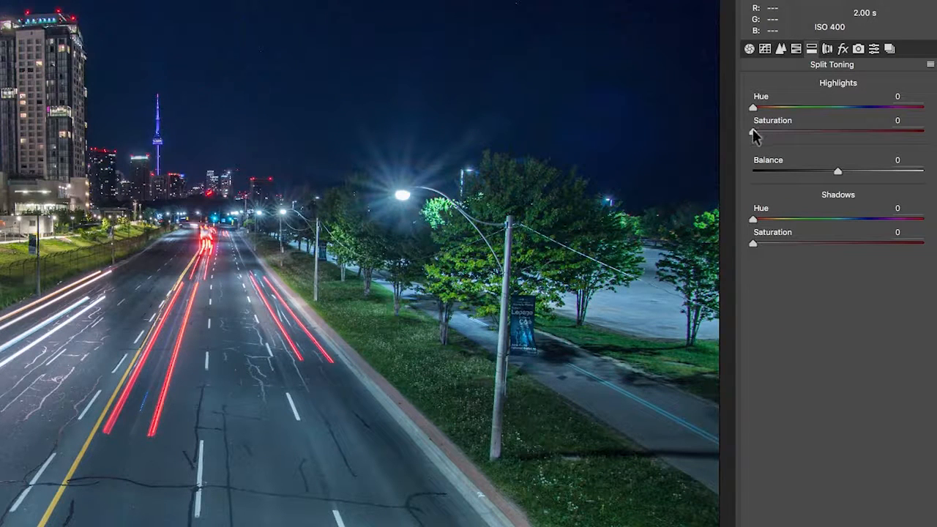
pyautogui.moveTo(776, 134); pyautogui.dragTo(750, 141)
pyautogui.doubleClick(848, 247)
# - Turn on chromatic aberration removal and profile corrections in the lens corrections
pyautogui.click(826, 49)
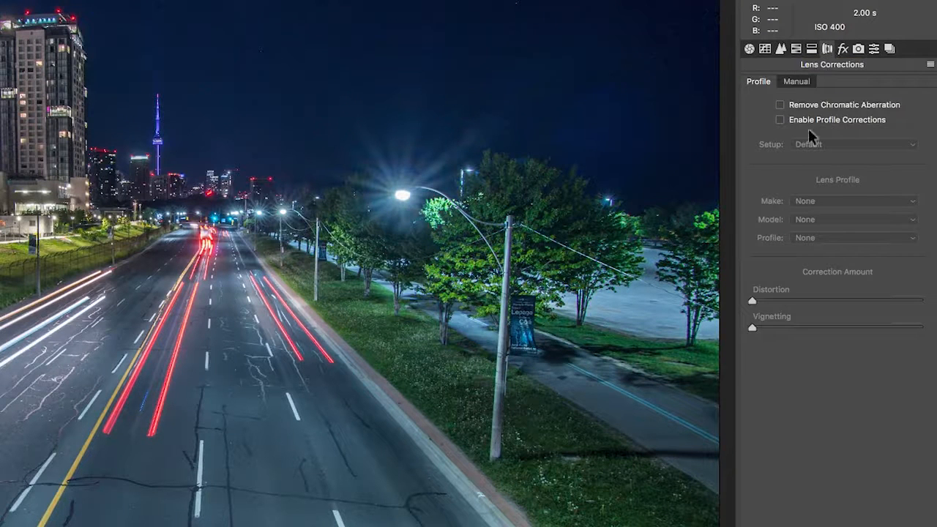
pyautogui.click(779, 106)
pyautogui.click(780, 119)
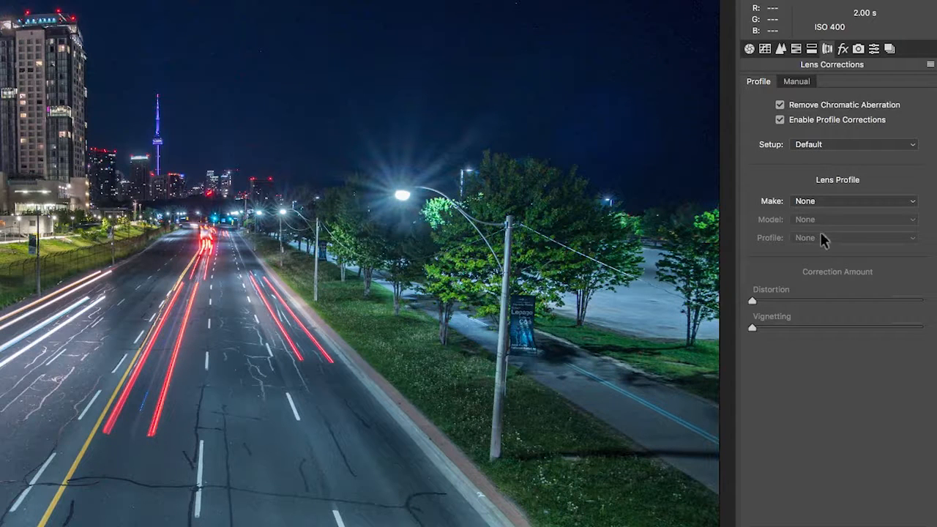
# - Choose the Tokina AT-X 116 PRO DX II 11-16mm F2.8 as the lens profile for the correction
pyautogui.click(834, 200)
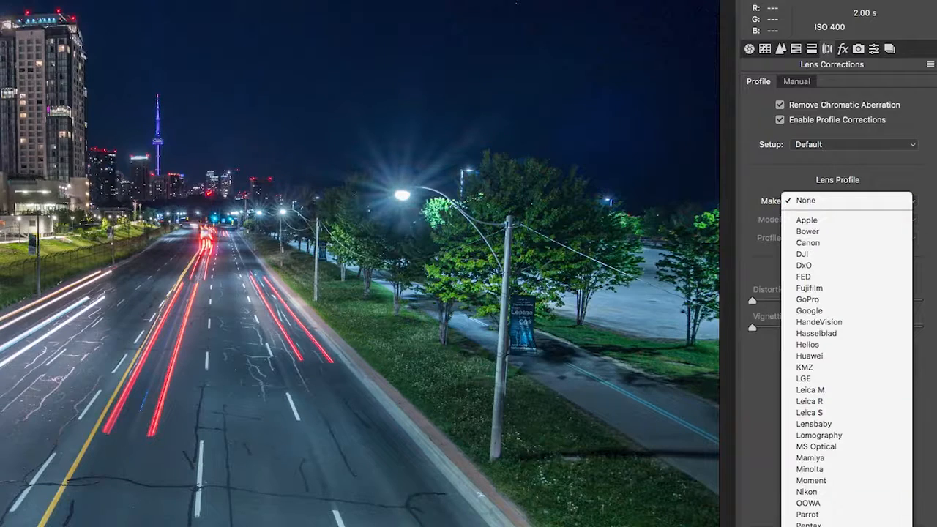
pyautogui.scroll(-3, 847, 307)
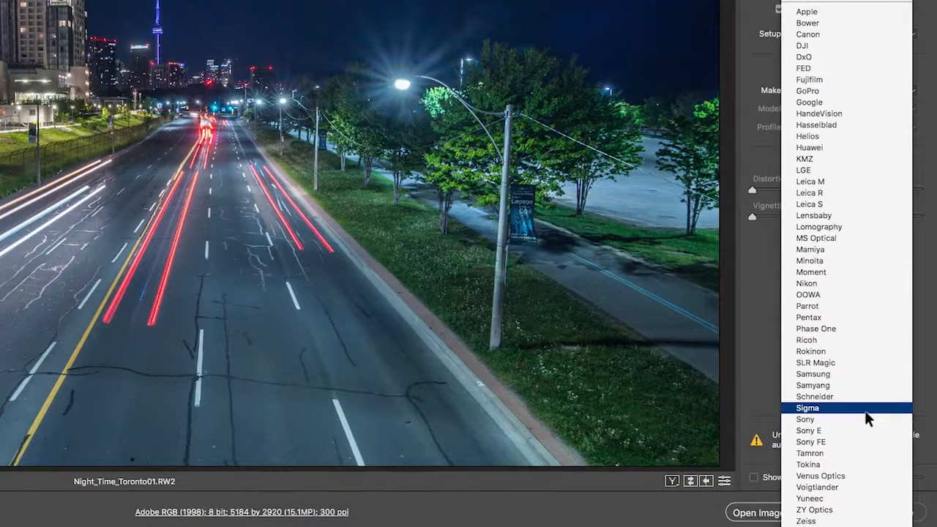
pyautogui.click(844, 464)
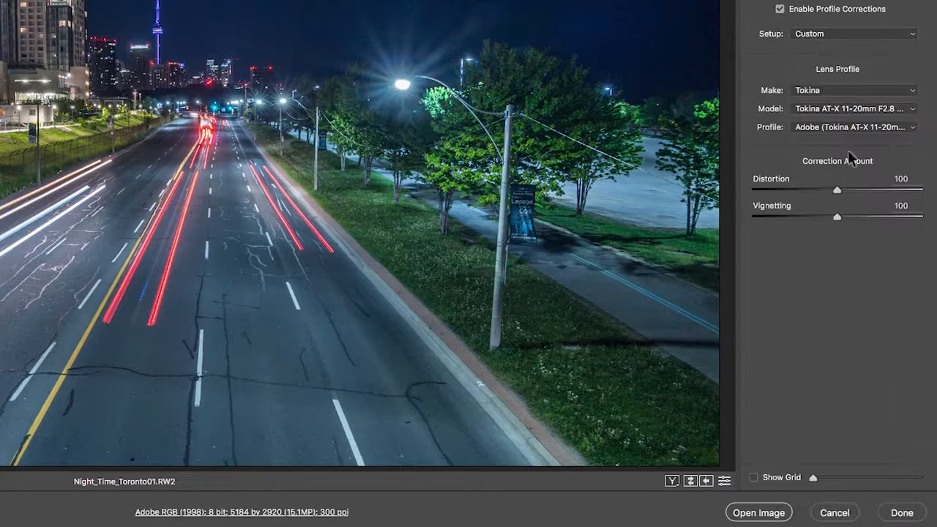
pyautogui.click(858, 110)
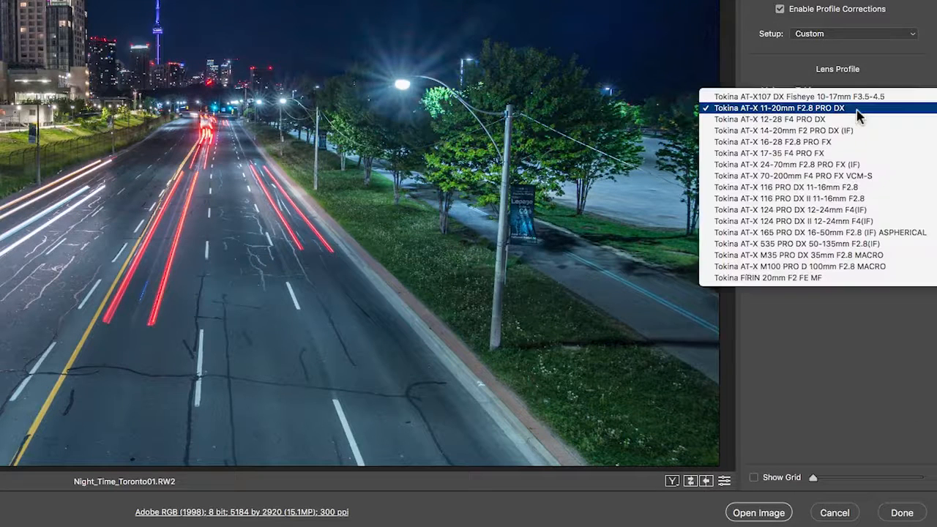
pyautogui.click(848, 198)
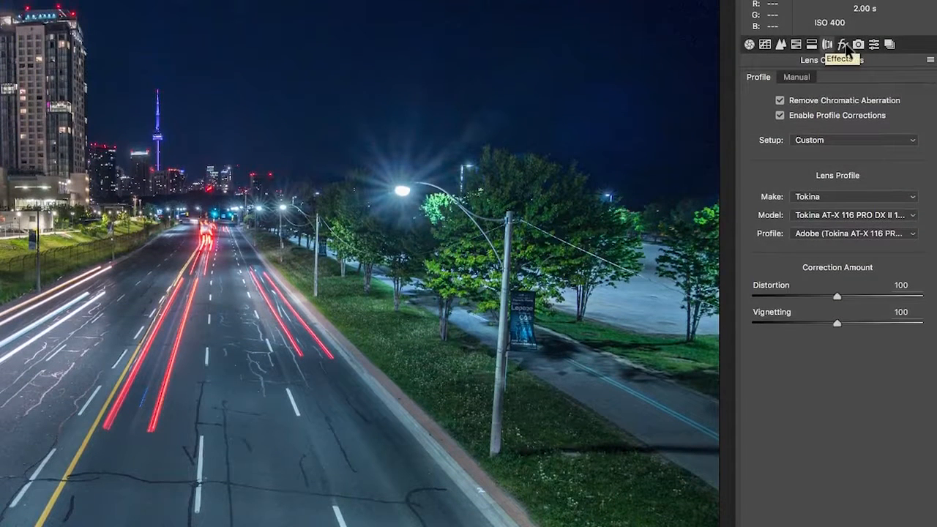
# - Try the dehaze and grain effects on the photo, and return to the basic adjustments
pyautogui.click(843, 45)
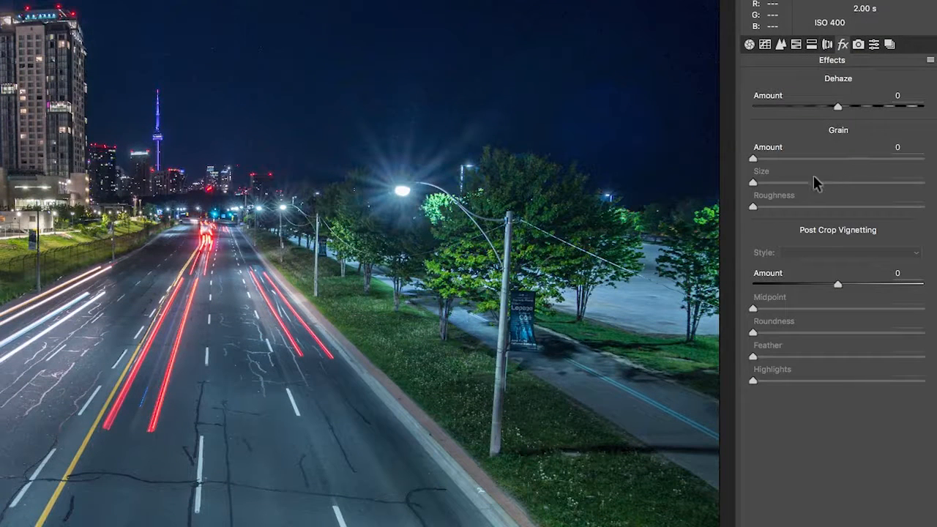
pyautogui.moveTo(837, 107)
pyautogui.mouseDown()
pyautogui.moveTo(877, 108)
pyautogui.moveTo(804, 109)
pyautogui.moveTo(857, 111)
pyautogui.moveTo(813, 108)
pyautogui.moveTo(835, 111)
pyautogui.mouseUp()
pyautogui.moveTo(761, 157); pyautogui.dragTo(692, 163)
pyautogui.click(858, 44)
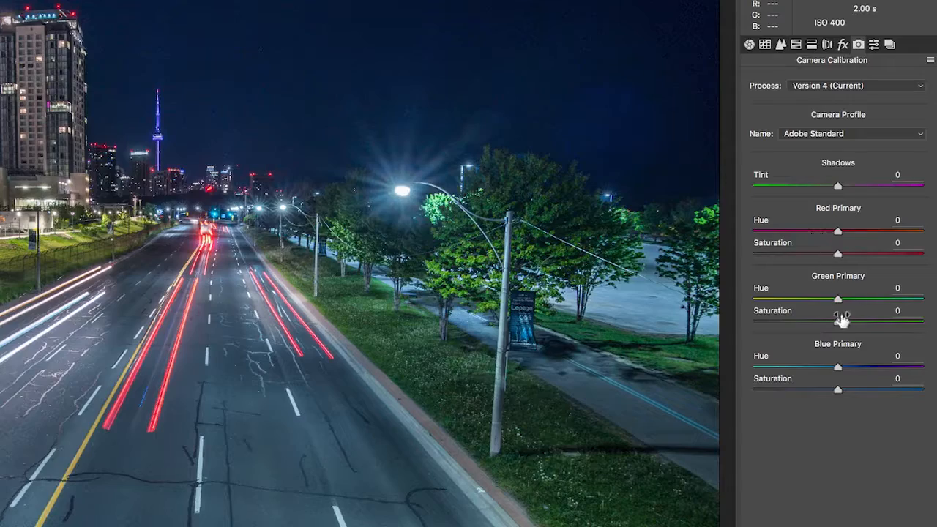
pyautogui.click(749, 44)
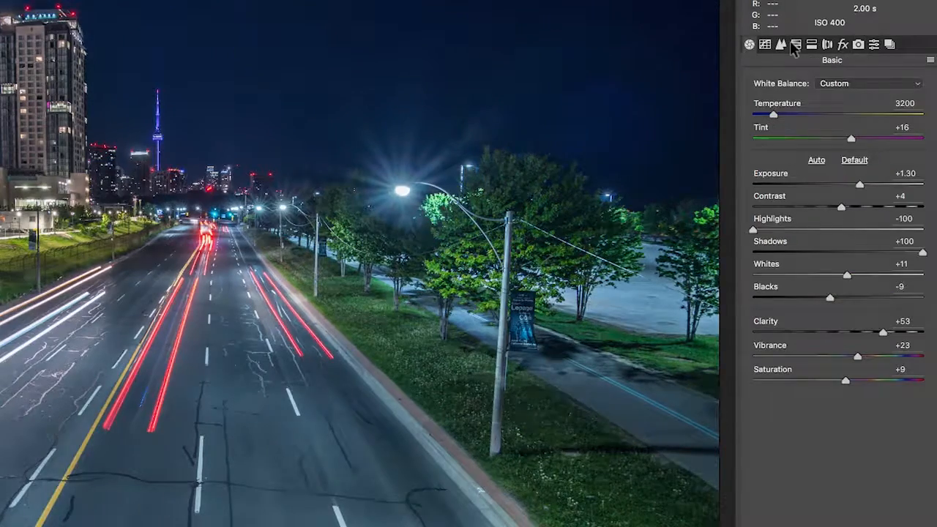